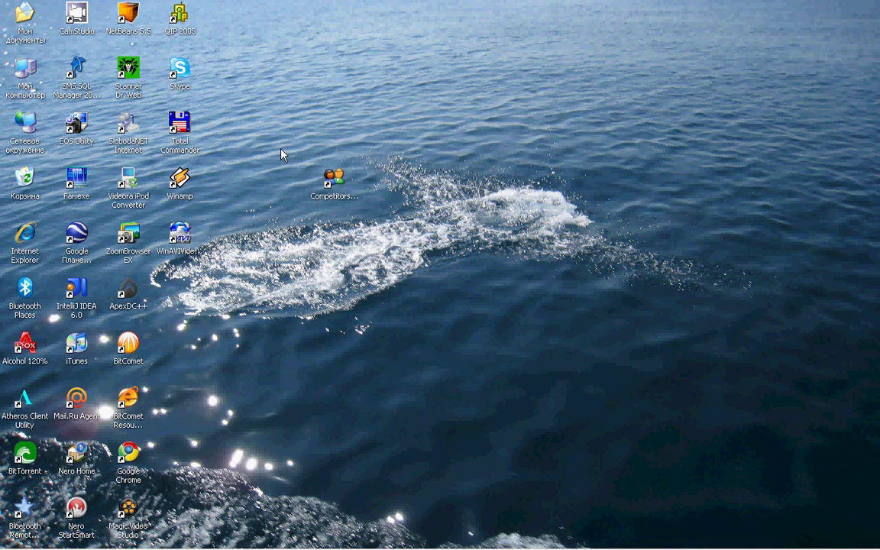
# Launch Competitors comparer, maximize it, and check Period of presence on the market's weight and proportional flag
pyautogui.doubleClick(336, 183)
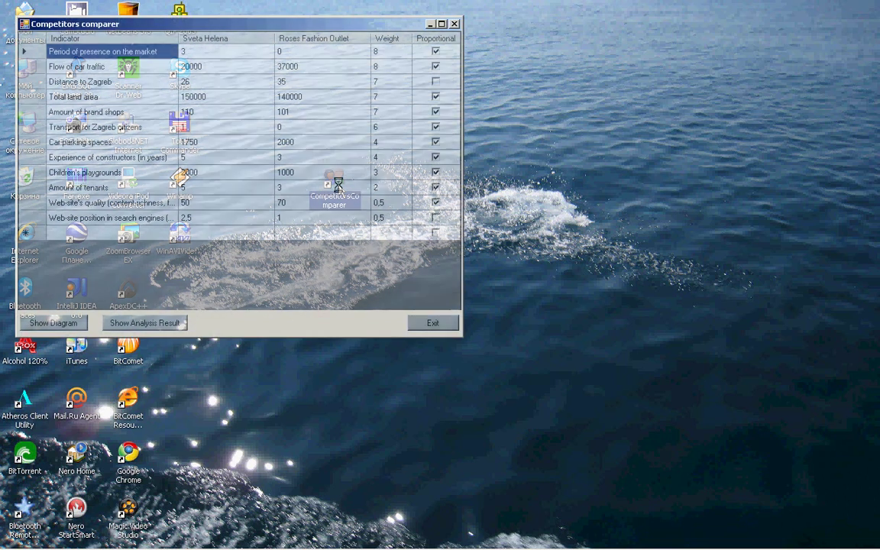
pyautogui.doubleClick(329, 26)
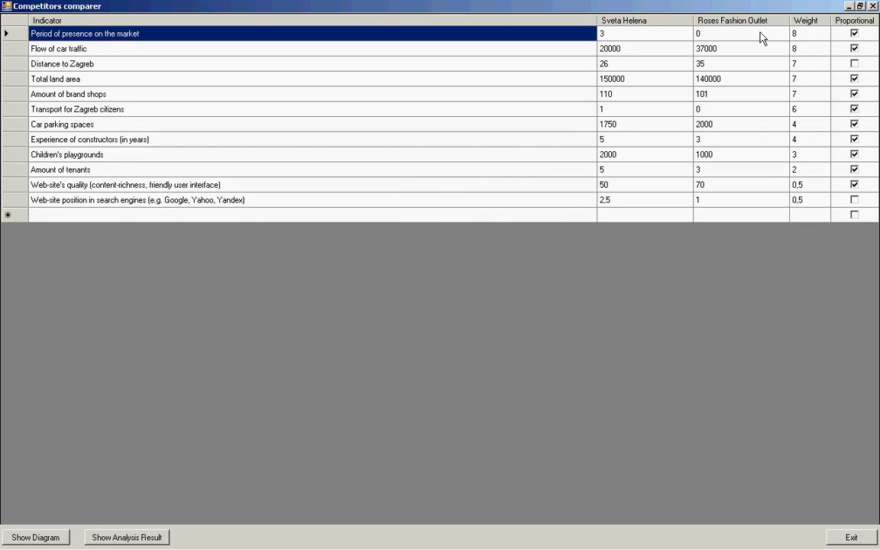
pyautogui.click(801, 35)
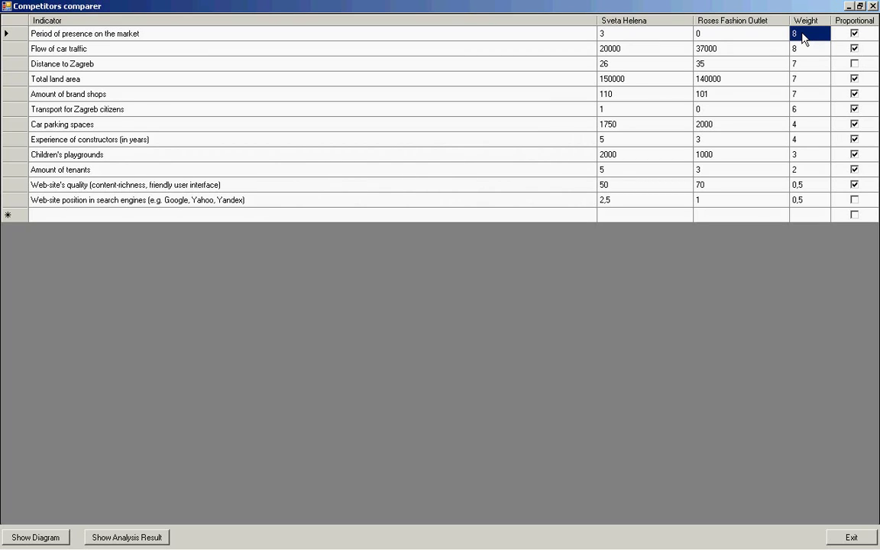
pyautogui.click(840, 39)
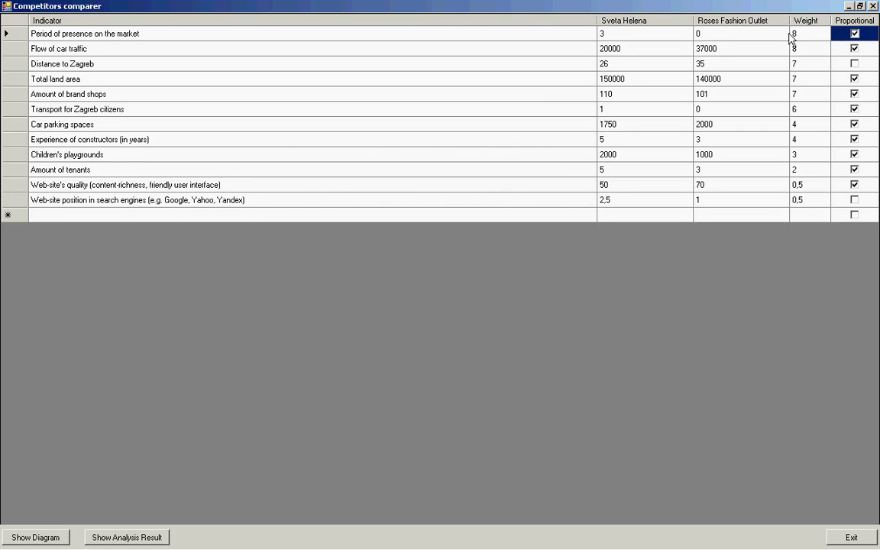
pyautogui.click(219, 64)
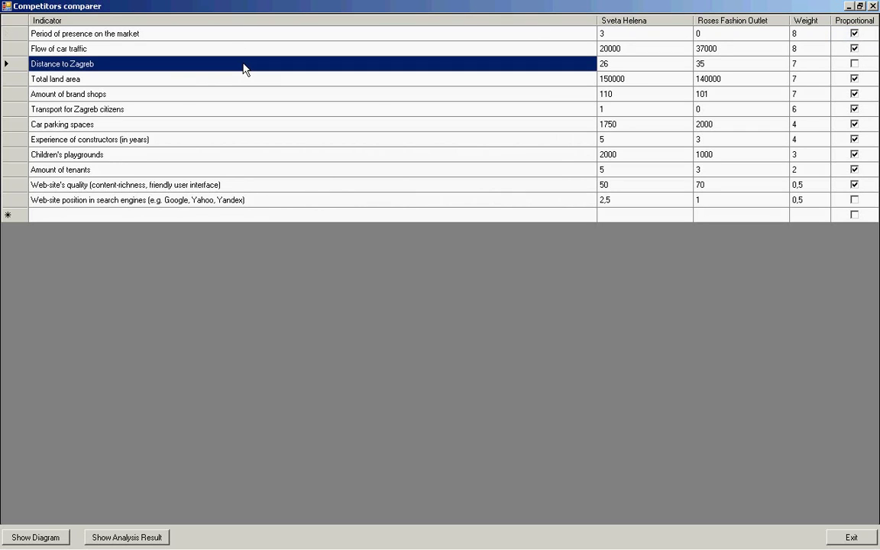
pyautogui.click(640, 69)
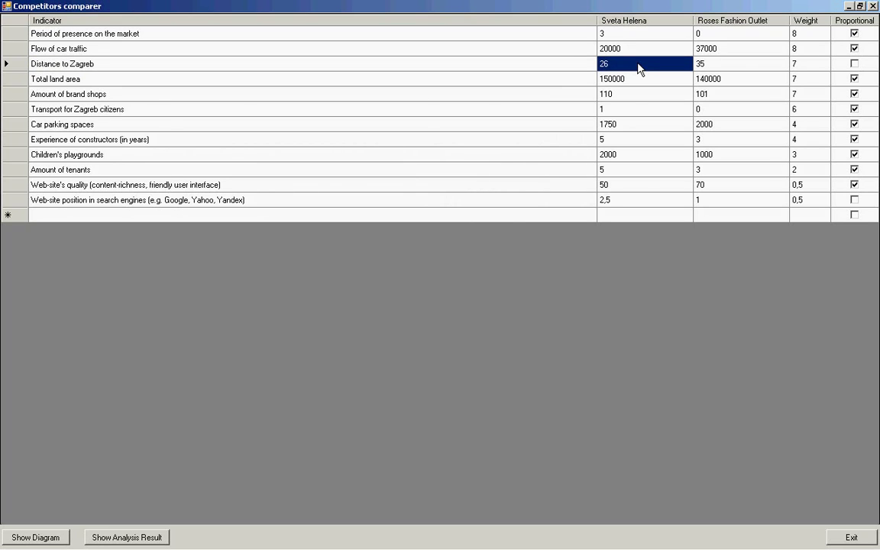
pyautogui.click(746, 70)
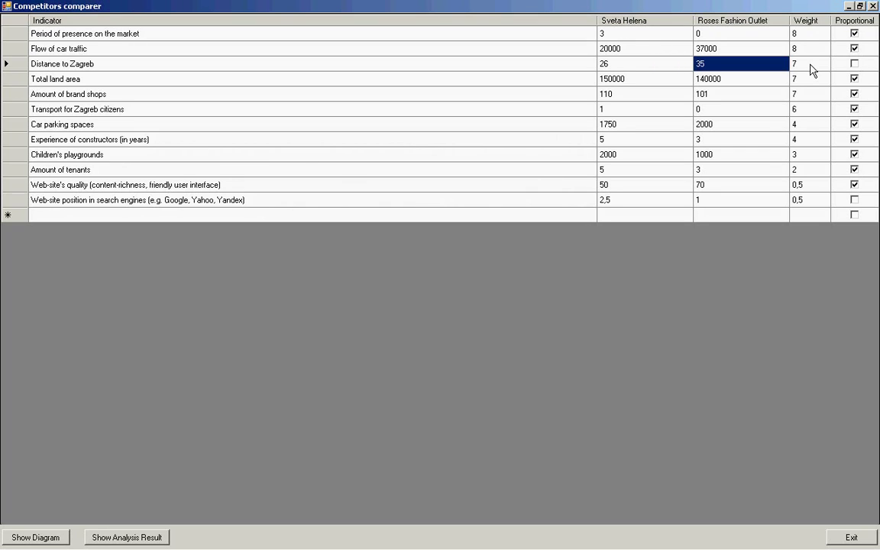
pyautogui.click(221, 82)
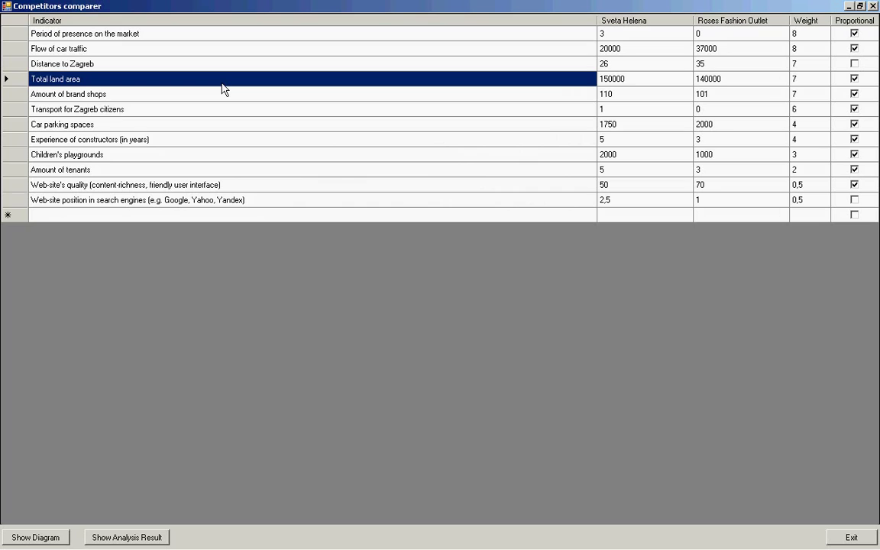
pyautogui.click(650, 86)
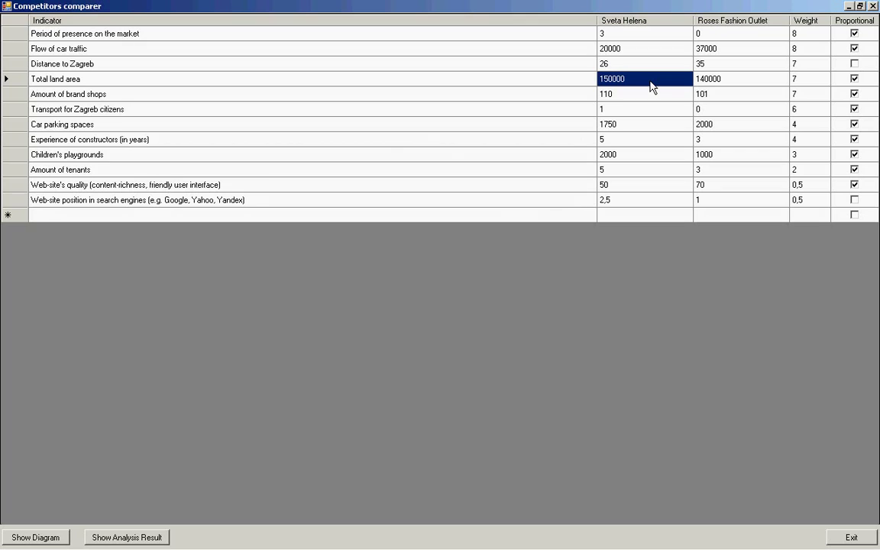
pyautogui.click(756, 86)
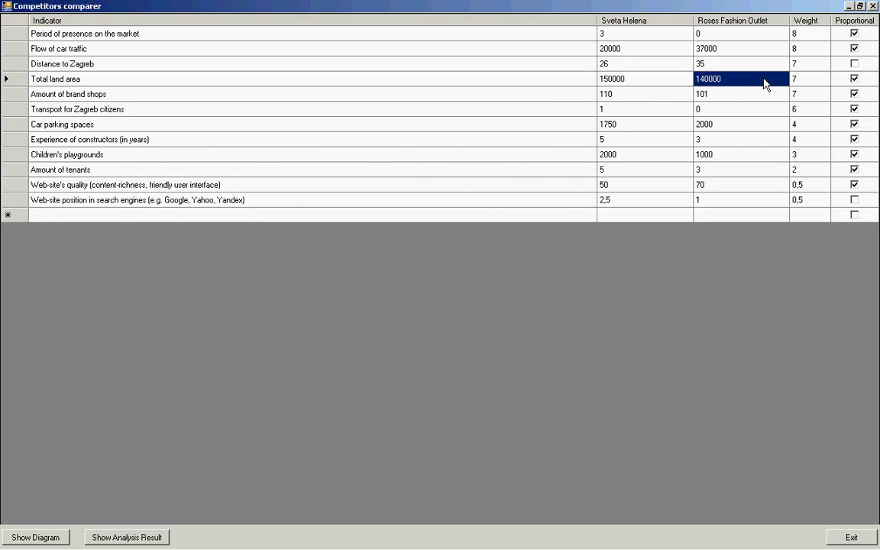
pyautogui.click(807, 80)
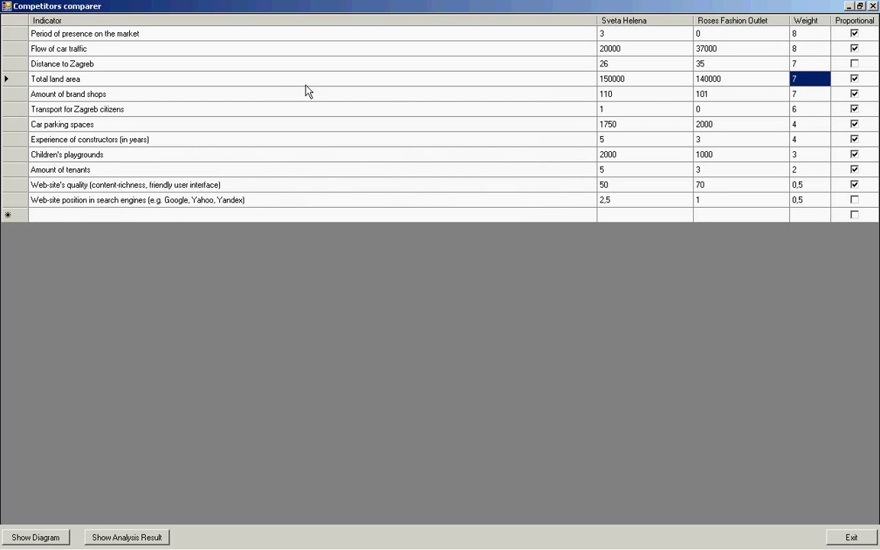
pyautogui.click(278, 111)
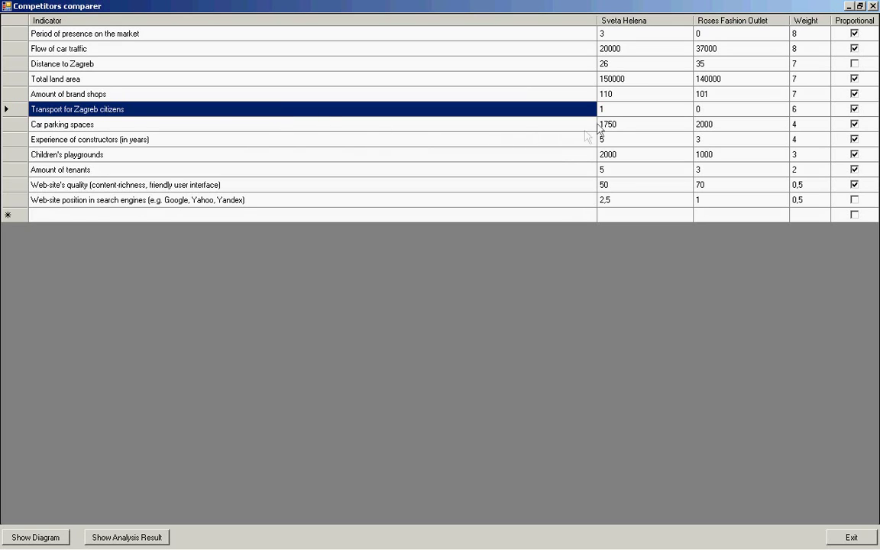
pyautogui.click(620, 112)
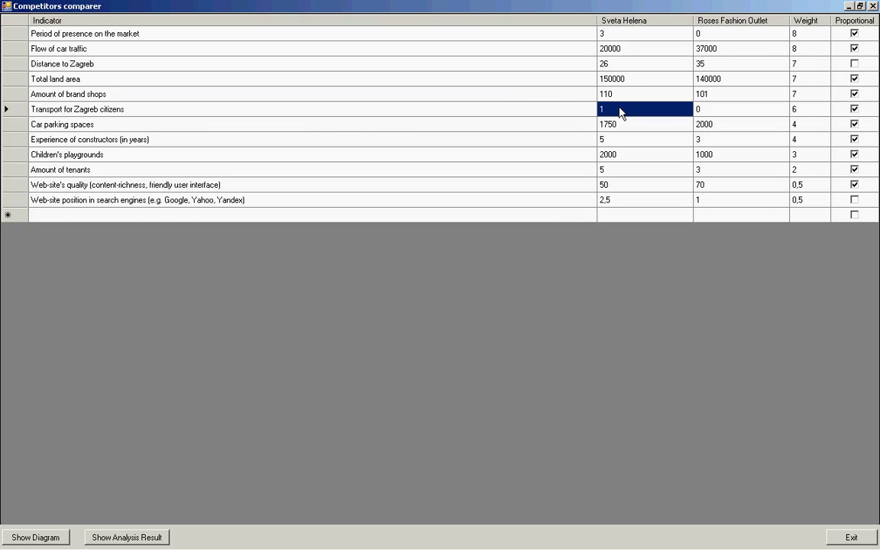
pyautogui.click(719, 111)
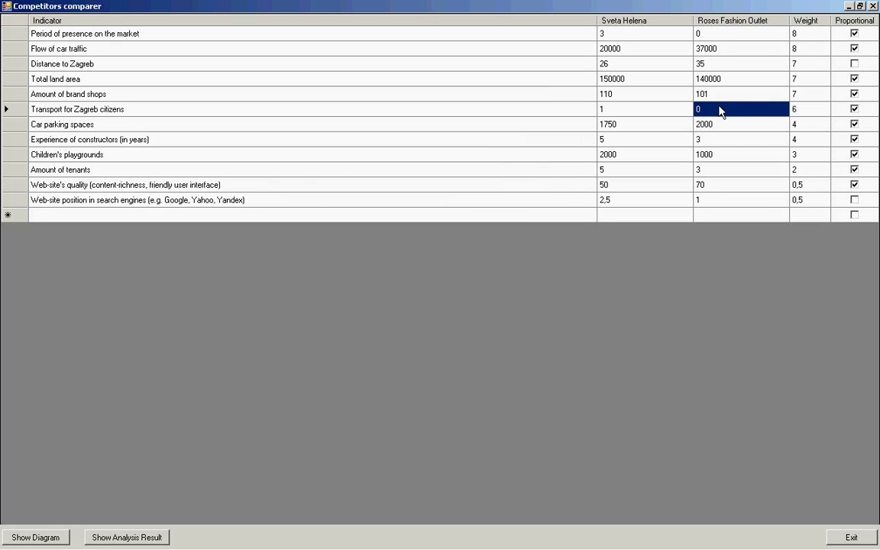
pyautogui.click(810, 114)
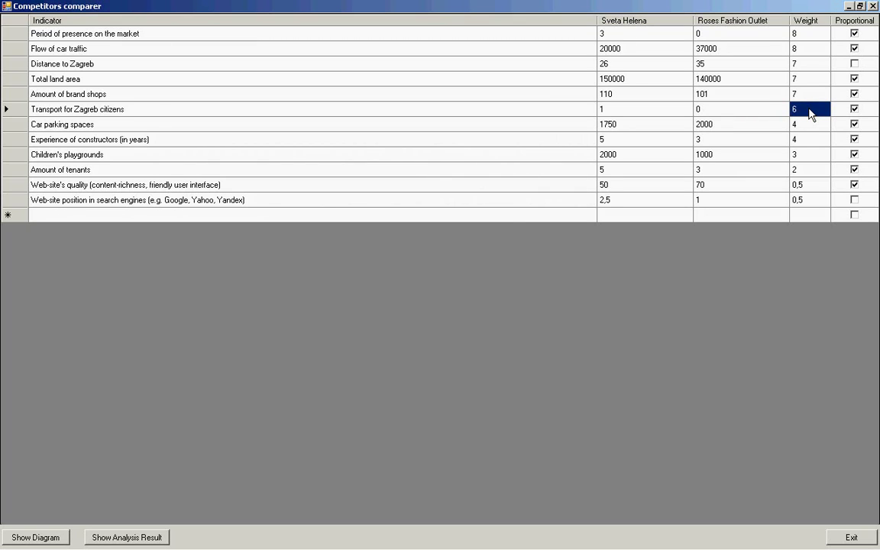
pyautogui.click(340, 36)
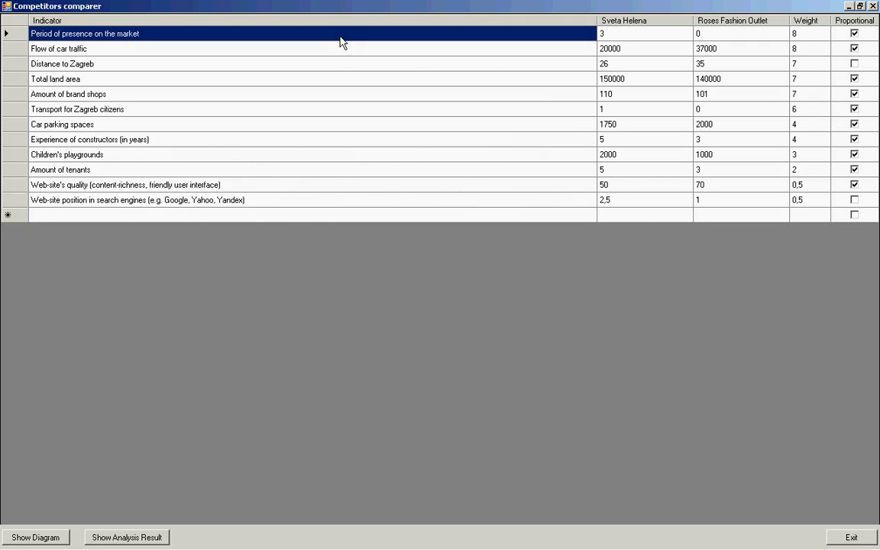
pyautogui.click(340, 54)
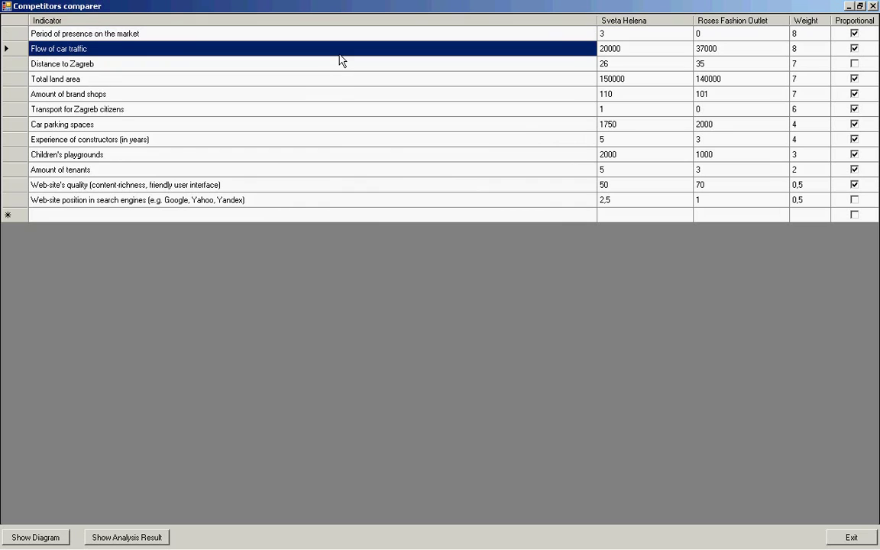
pyautogui.click(332, 95)
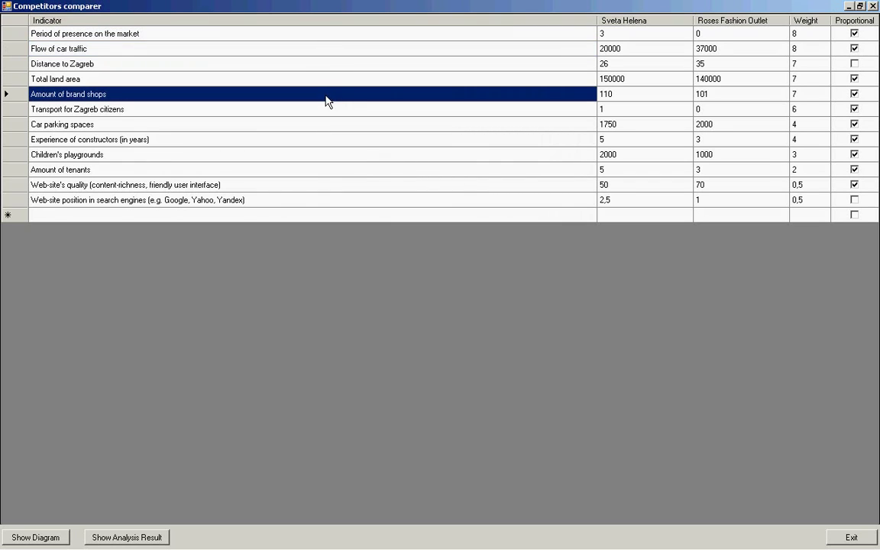
pyautogui.click(320, 126)
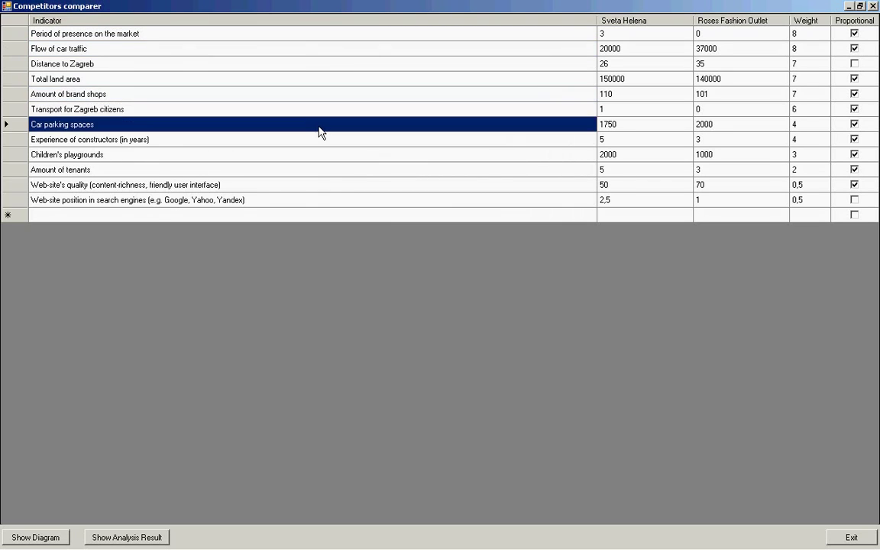
pyautogui.click(317, 139)
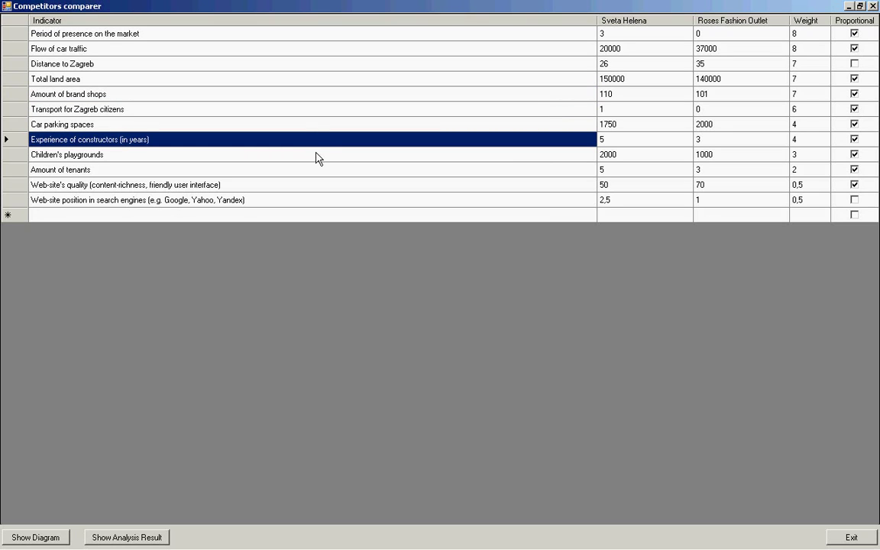
pyautogui.click(317, 157)
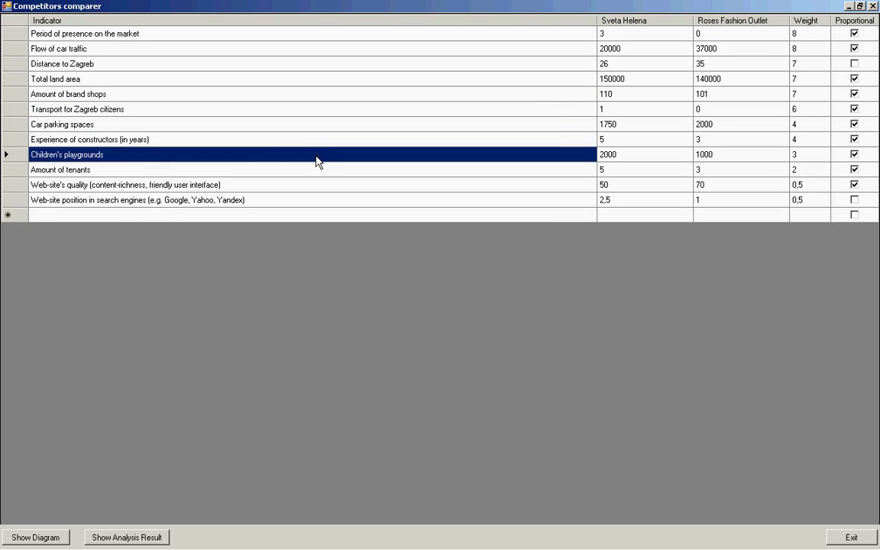
pyautogui.click(318, 171)
pyautogui.click(315, 181)
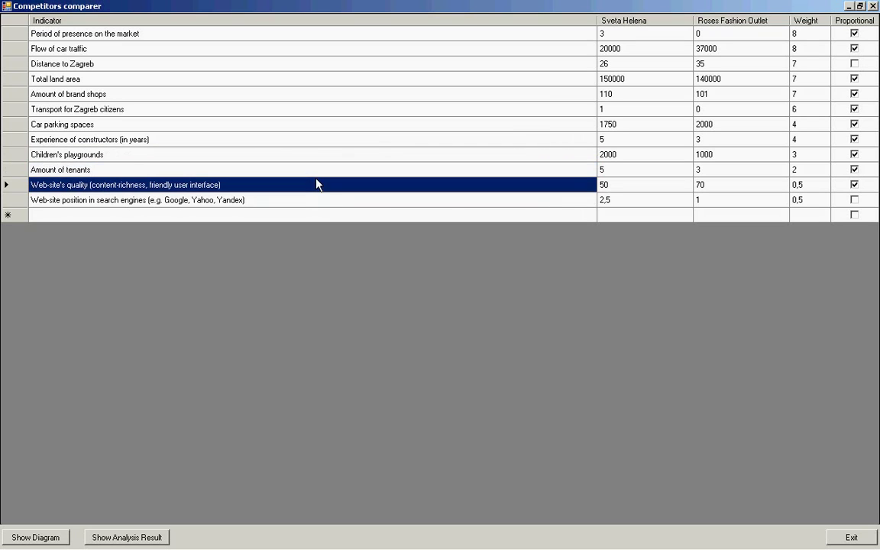
pyautogui.click(317, 202)
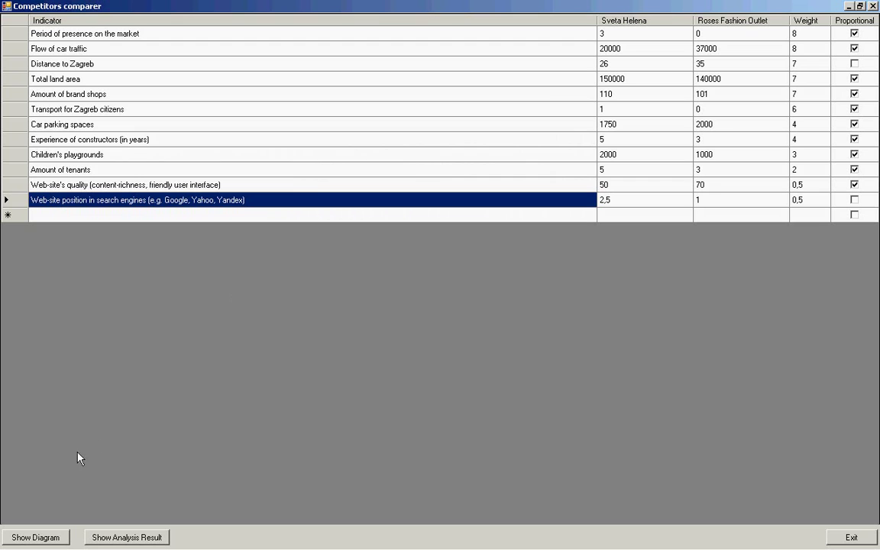
# Show the bar diagram comparing Sveta Helena and Roses Fashion Outlet on all twelve indicators
pyautogui.click(36, 535)
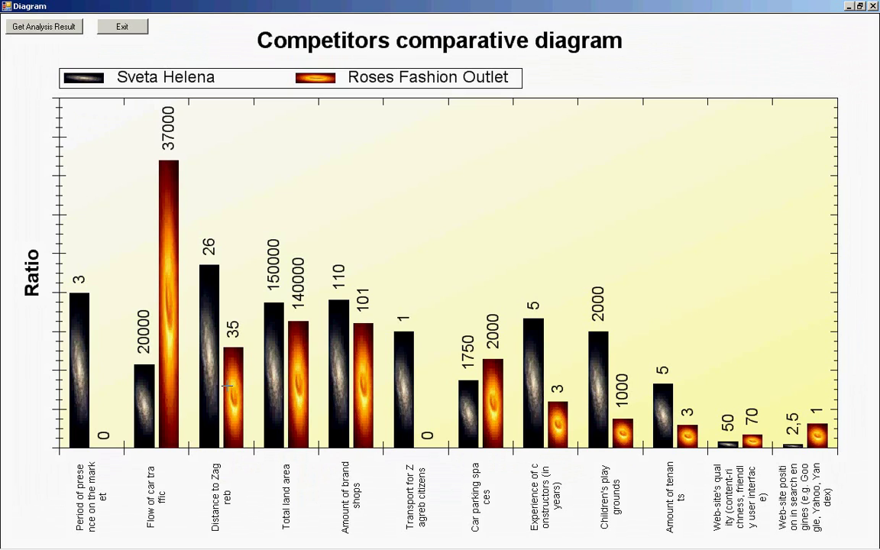
# Get the analysis result and highlight the Flow of car traffic and Car parking spaces recommendations
pyautogui.click(42, 28)
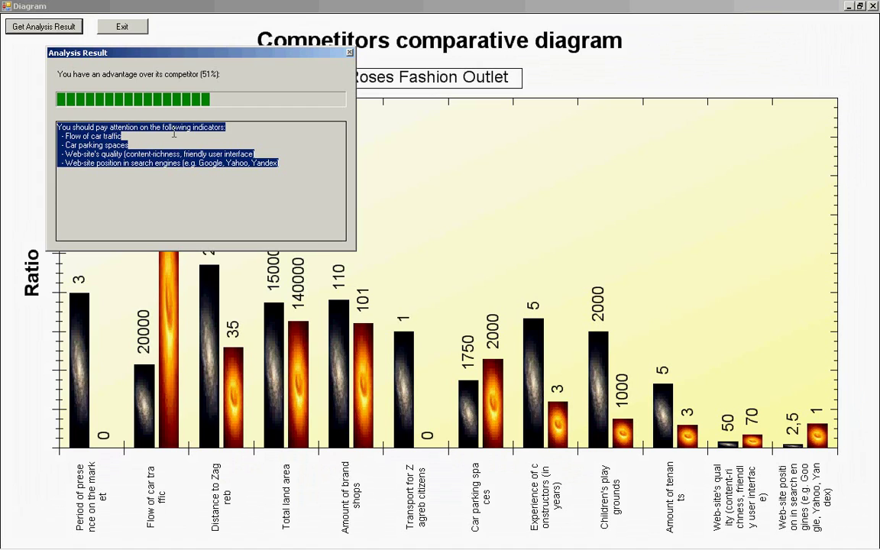
pyautogui.moveTo(137, 135); pyautogui.dragTo(58, 136)
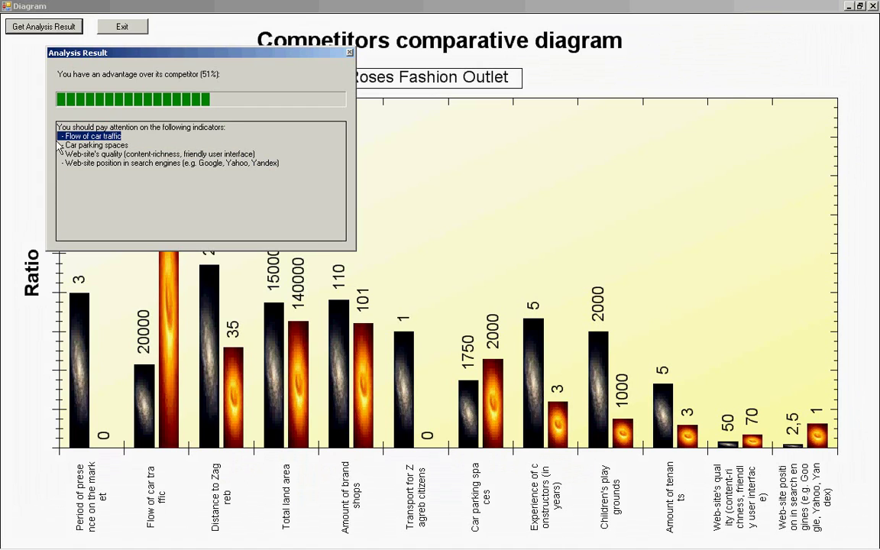
pyautogui.moveTo(125, 145); pyautogui.dragTo(146, 154)
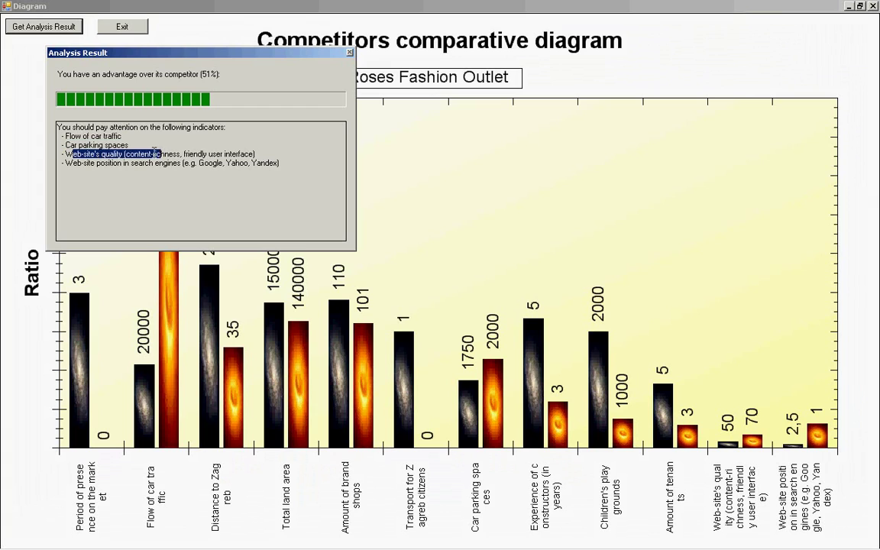
pyautogui.click(310, 192)
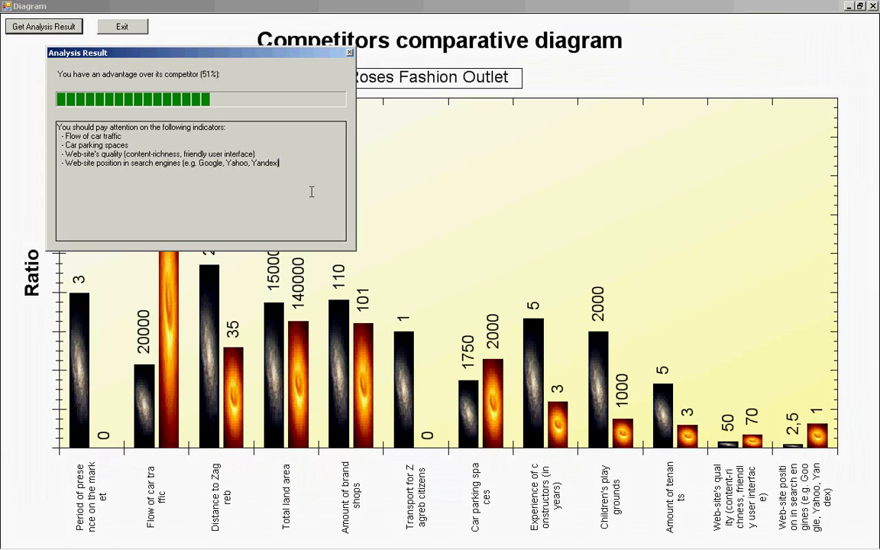
# Exit the Diagram window and replace Sveta Helena's Children's playgrounds entry of 2000 with 0
pyautogui.click(122, 26)
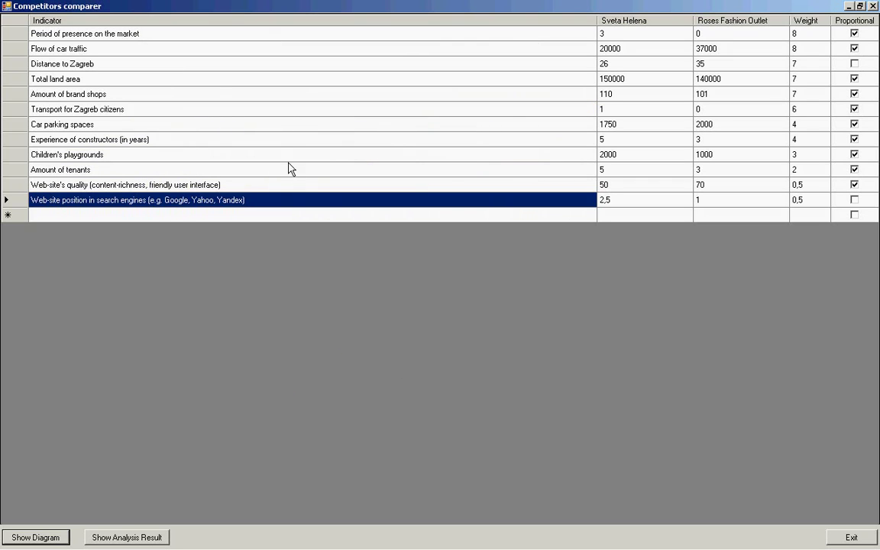
pyautogui.click(291, 156)
pyautogui.click(610, 156)
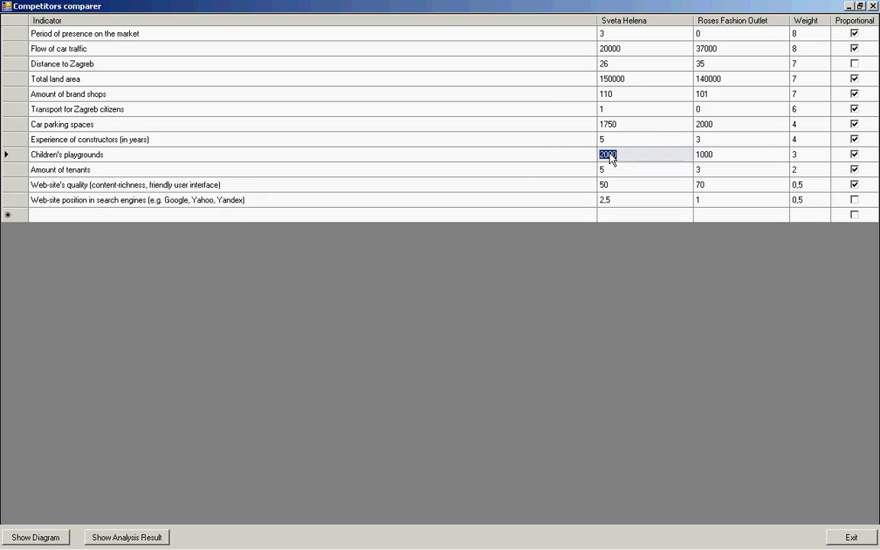
pyautogui.click(608, 155)
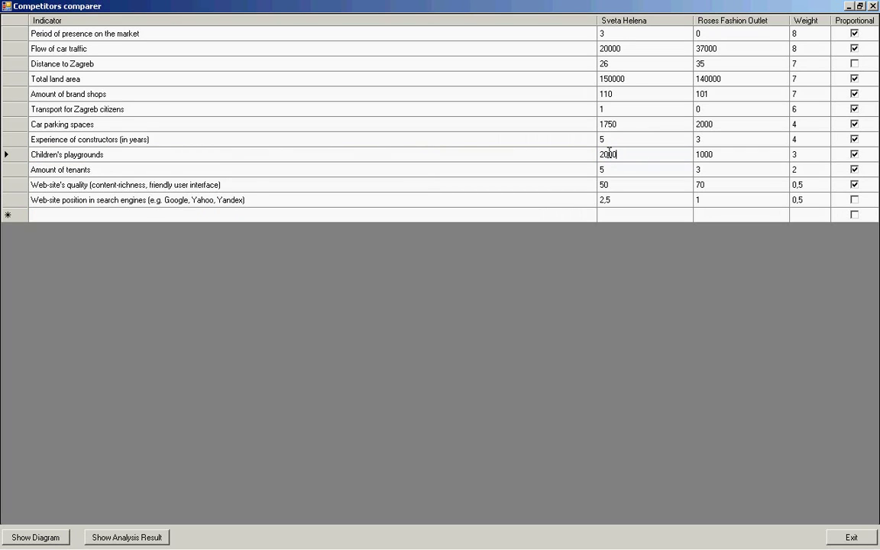
pyautogui.doubleClick(609, 154)
pyautogui.write('0')
pyautogui.press('Return')
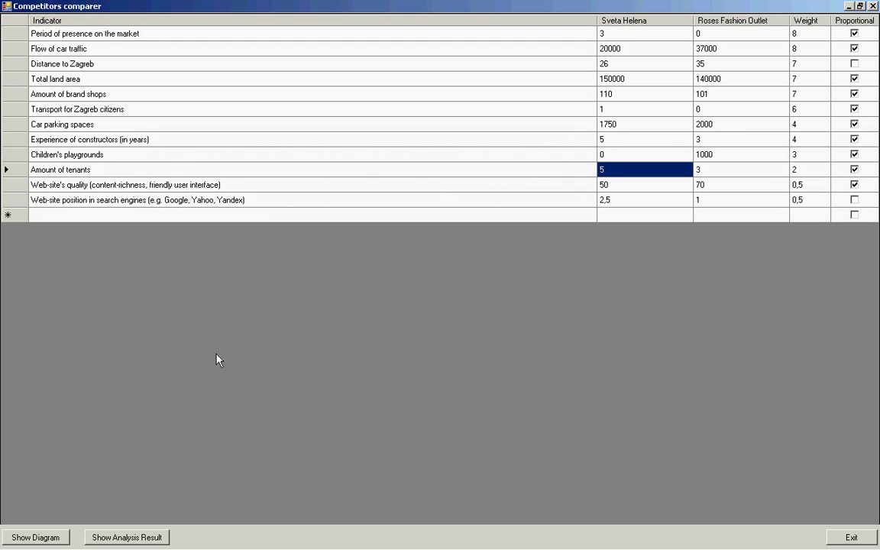
# Reopen the diagram so Sveta Helena's Children's playgrounds bar shows 0 against Roses Fashion Outlet's 1000
pyautogui.click(50, 538)
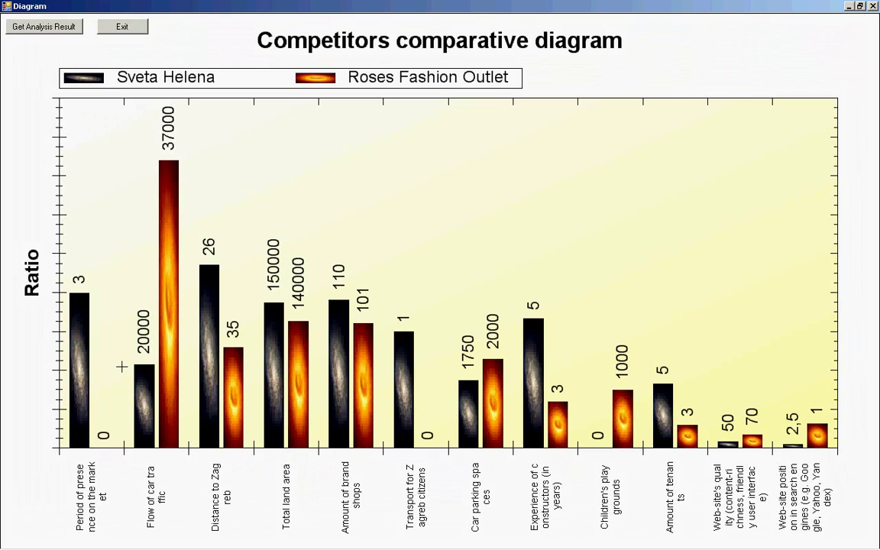